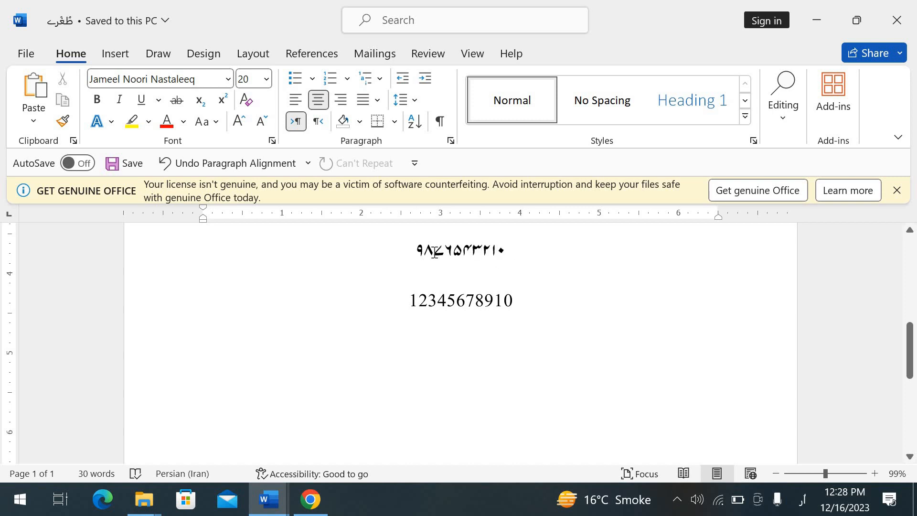
# - Switch to the document قررآن وحدیث کی روشنی میں and examine the footnote references and numbers around page 1
pyautogui.click(268, 499)
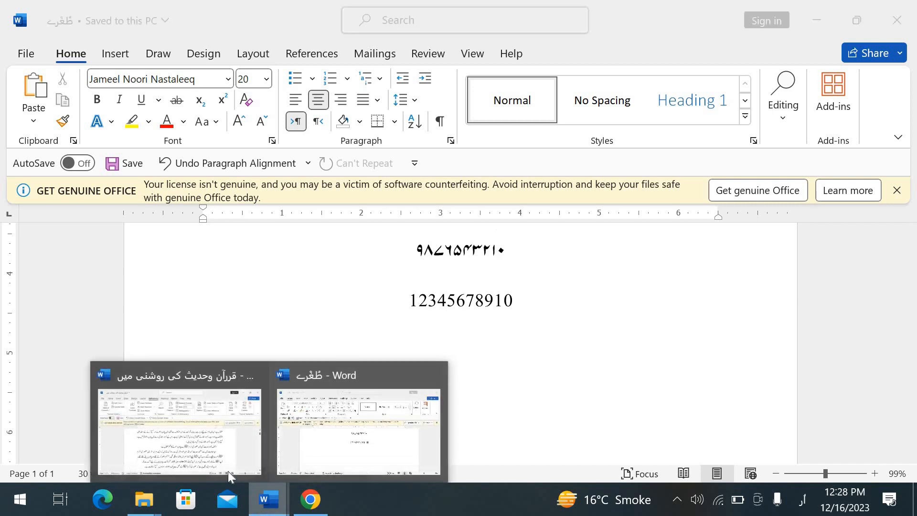
pyautogui.click(228, 471)
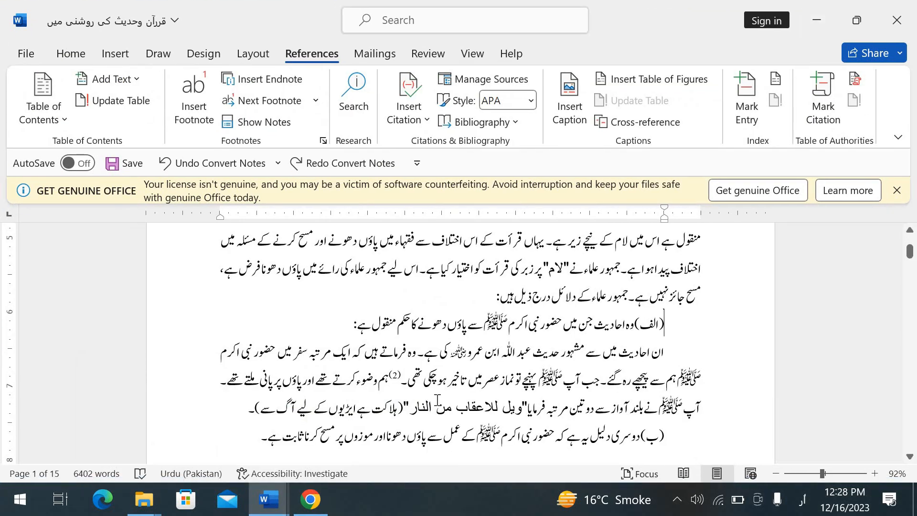
pyautogui.press('Down')
pyautogui.press('Down')
pyautogui.press('Down')
pyautogui.press('Down')
pyautogui.press('Down')
pyautogui.press('Down')
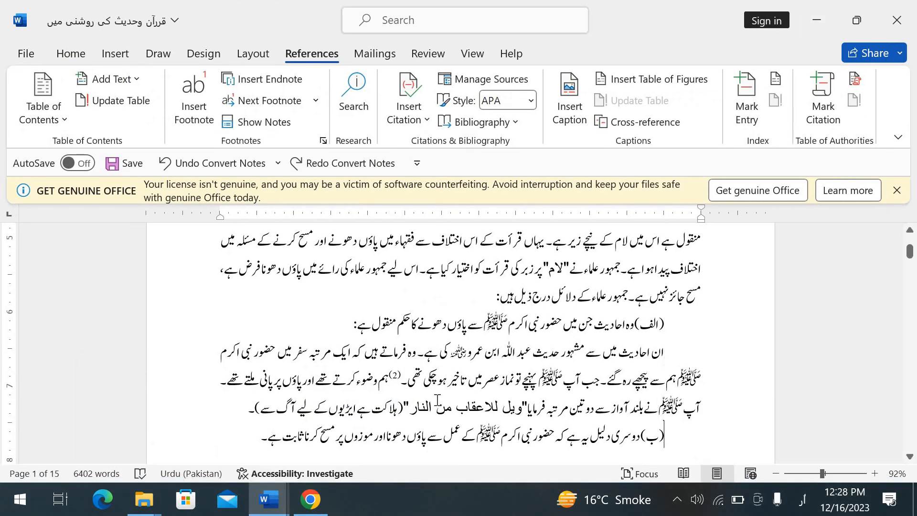
pyautogui.press('Down')
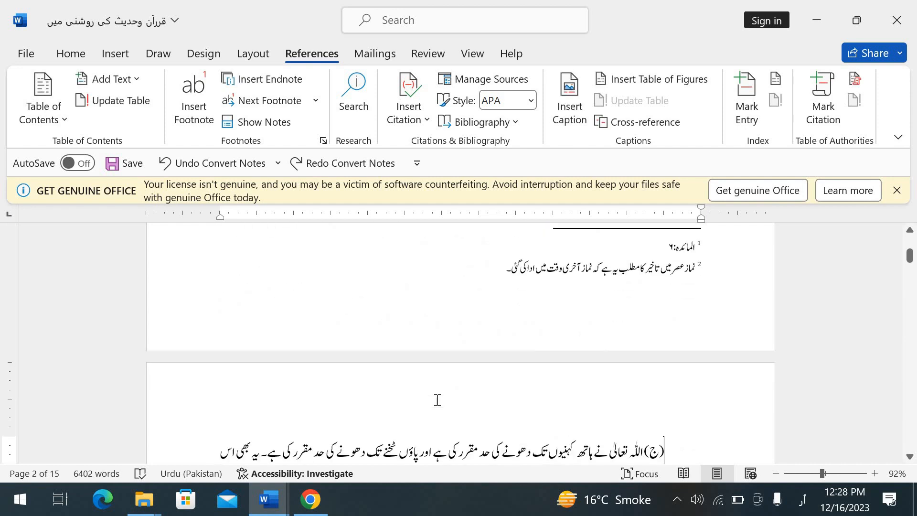
pyautogui.press('Up')
pyautogui.press('Up')
pyautogui.press('Up')
pyautogui.press('Up')
# - Review the footnote number format settings for the page 1 notes and leave them as they are
pyautogui.click(253, 325)
pyautogui.press('BackSpace')
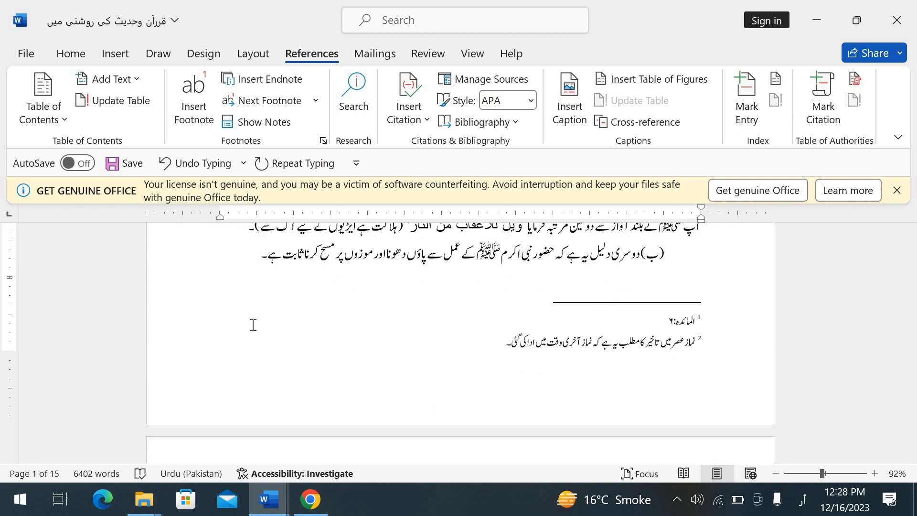
pyautogui.scroll(1, 252, 324)
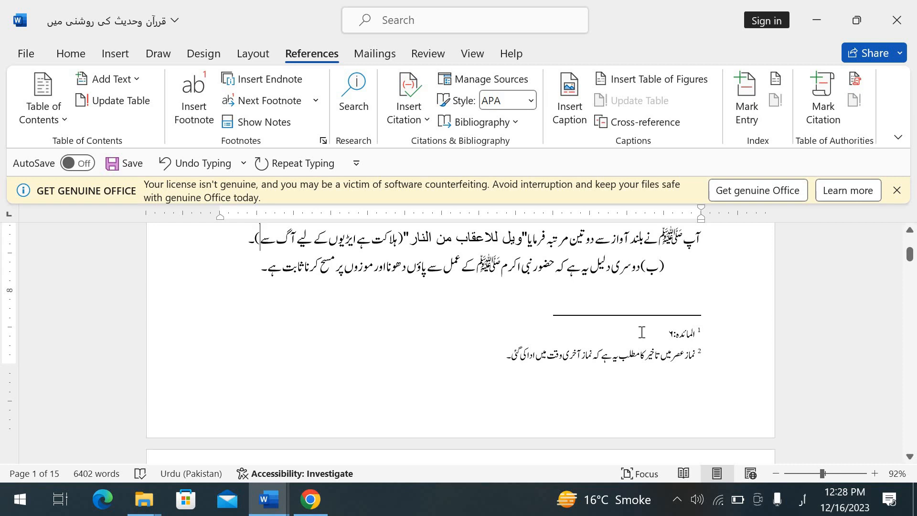
pyautogui.scroll(3, 642, 332)
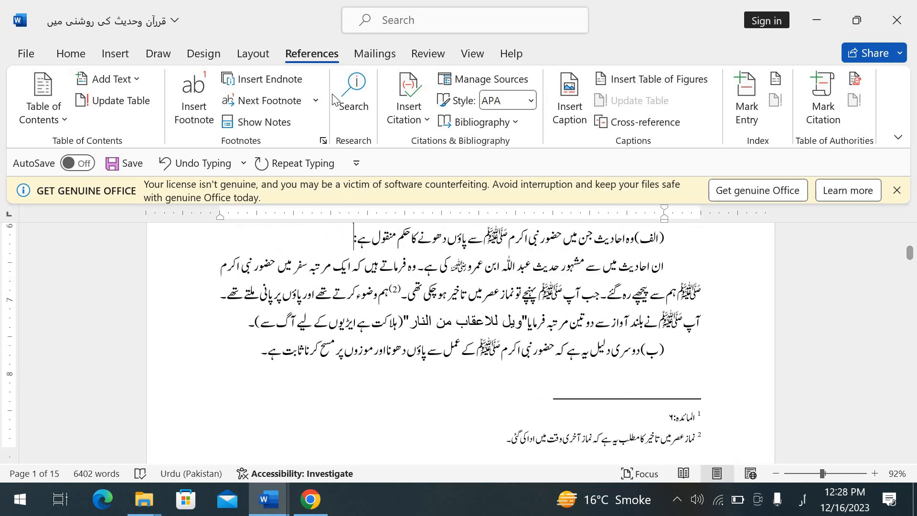
pyautogui.click(323, 141)
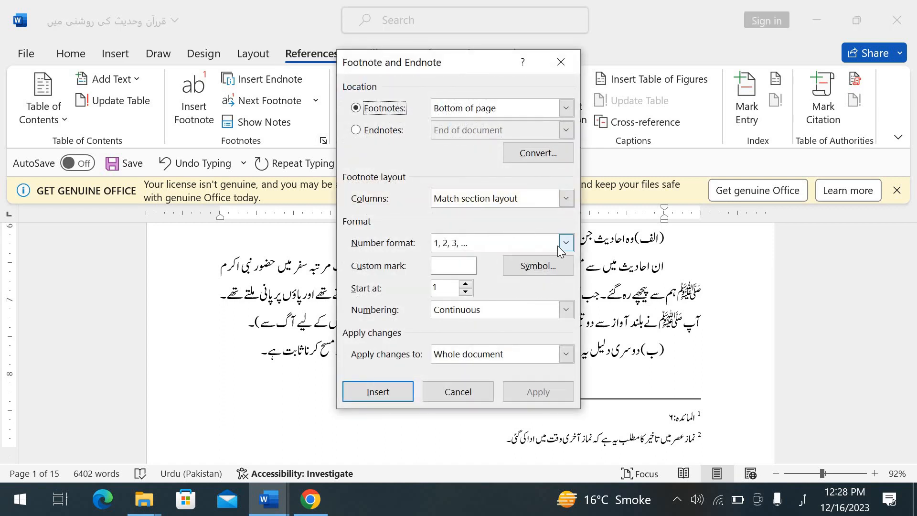
pyautogui.click(482, 391)
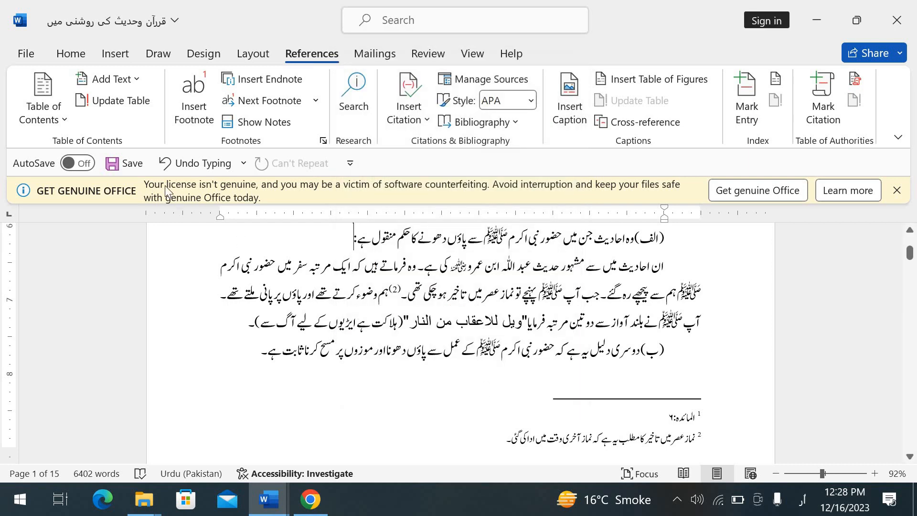
# - Set the Numeral option for showing document content to Hindi in the advanced Word options
pyautogui.click(26, 54)
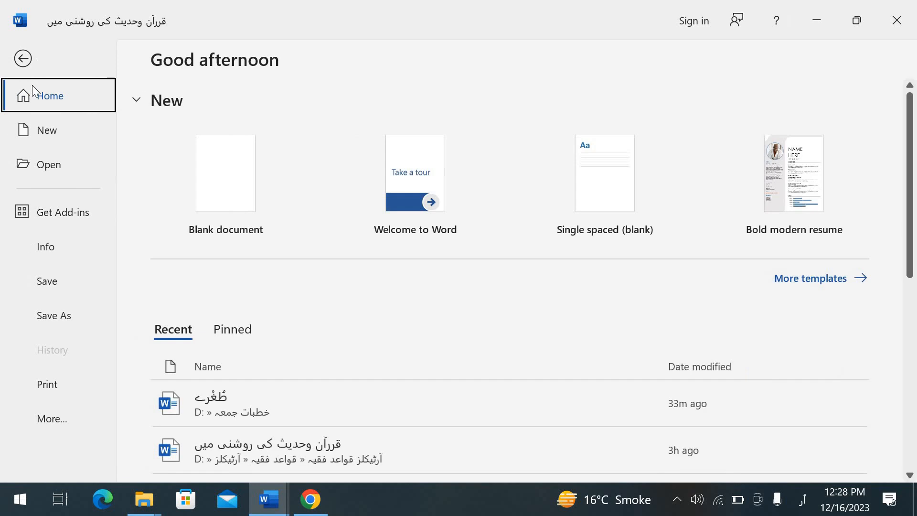
pyautogui.click(59, 423)
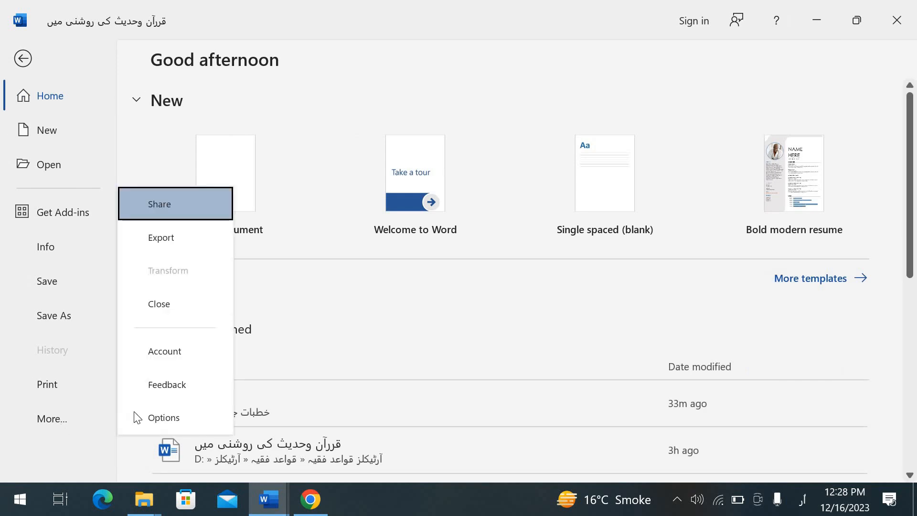
pyautogui.click(150, 411)
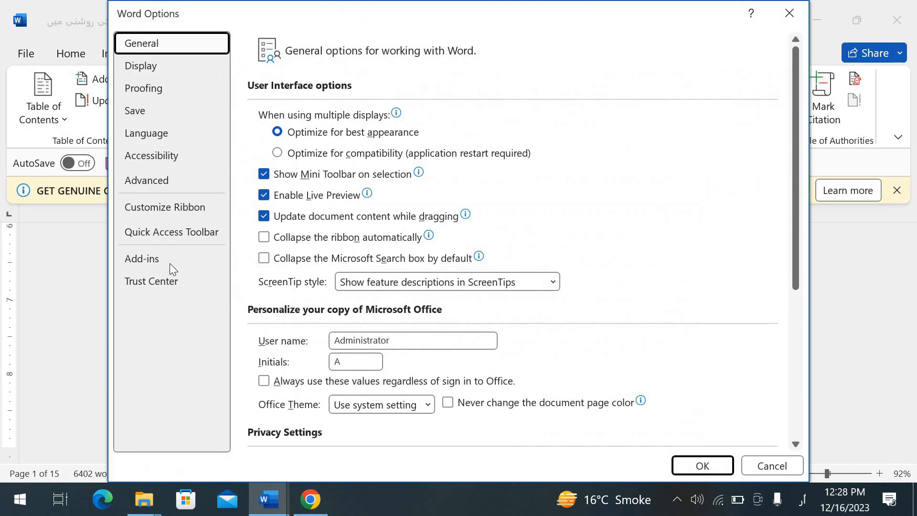
pyautogui.click(171, 177)
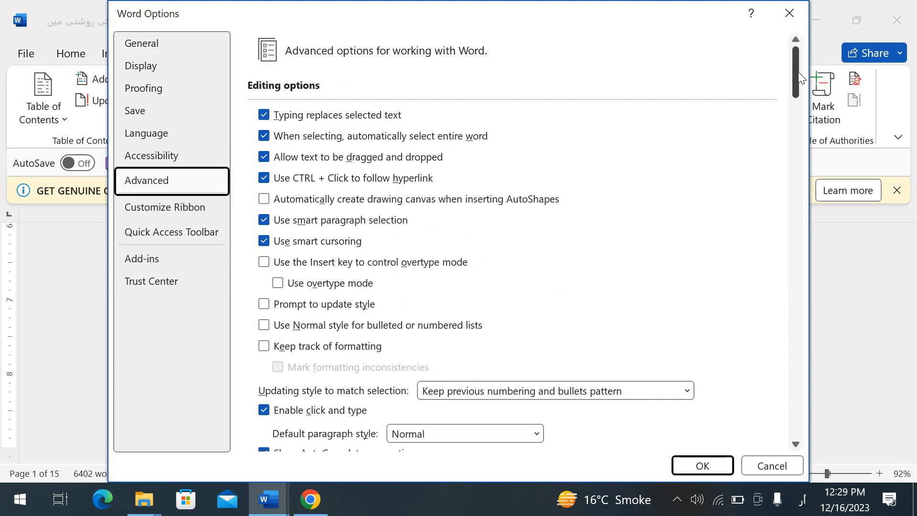
pyautogui.moveTo(794, 71); pyautogui.dragTo(827, 193)
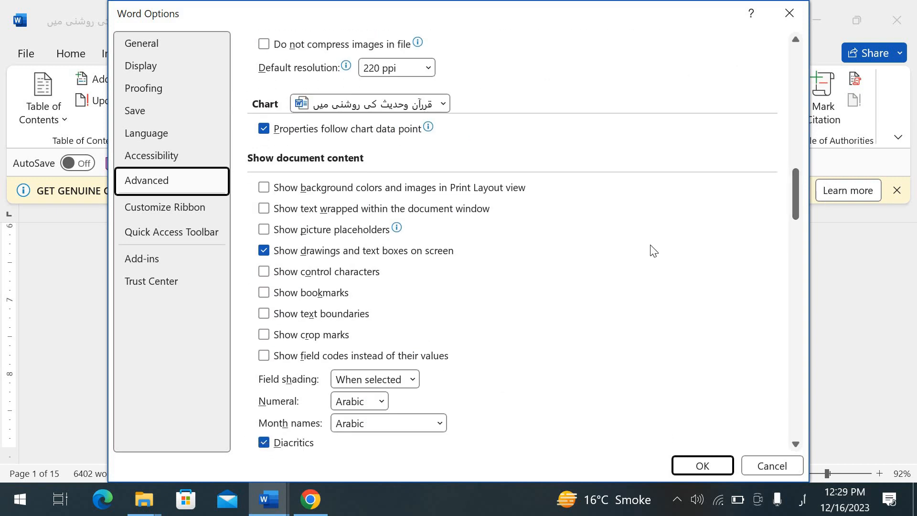
pyautogui.click(382, 402)
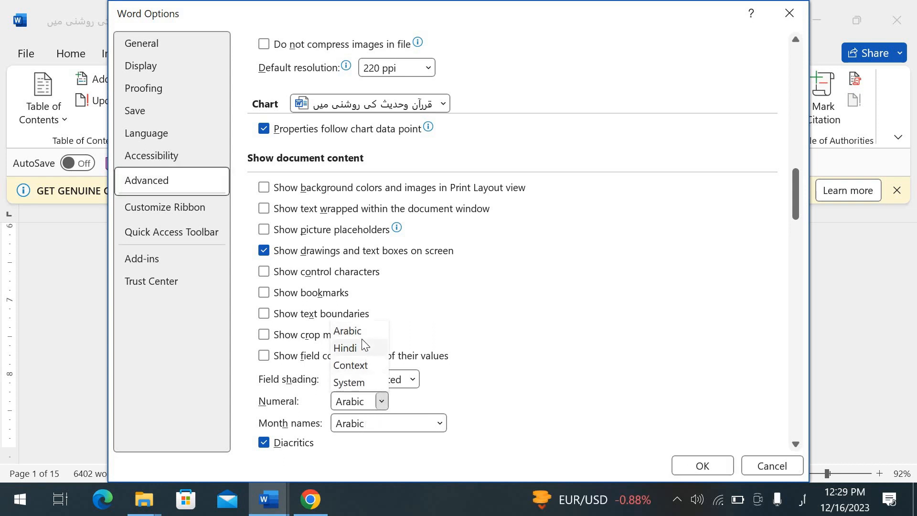
pyautogui.click(362, 350)
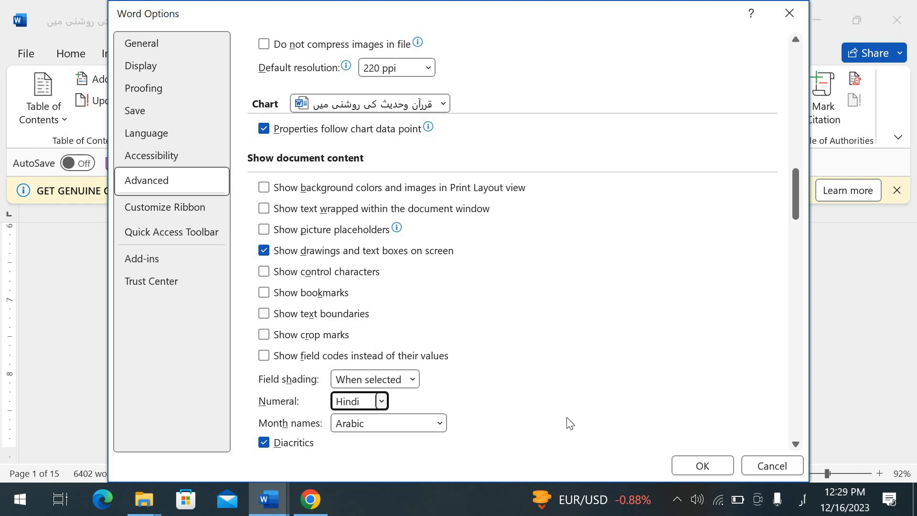
pyautogui.click(683, 466)
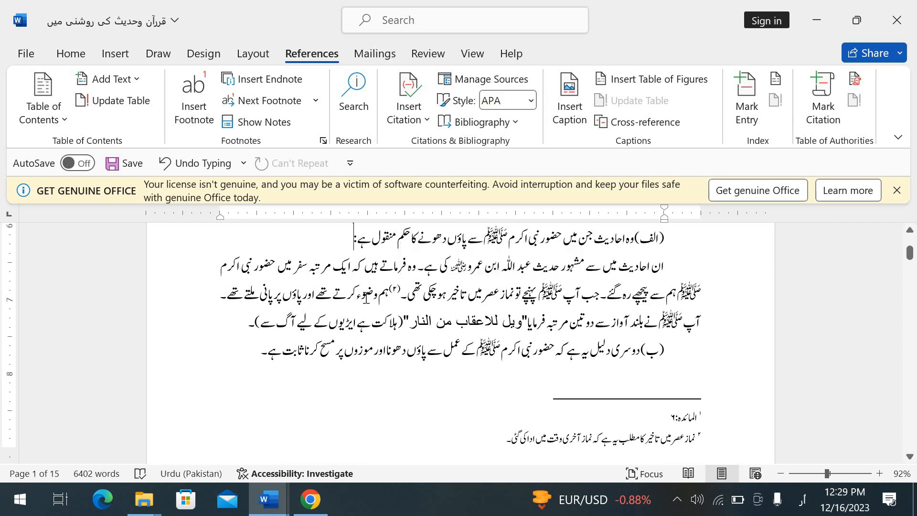
# - Test the numeral style by entering ۱۲۳۴۴ after the line beginning with (الف), and delete the digits
pyautogui.write('۱۲۳۴۴')
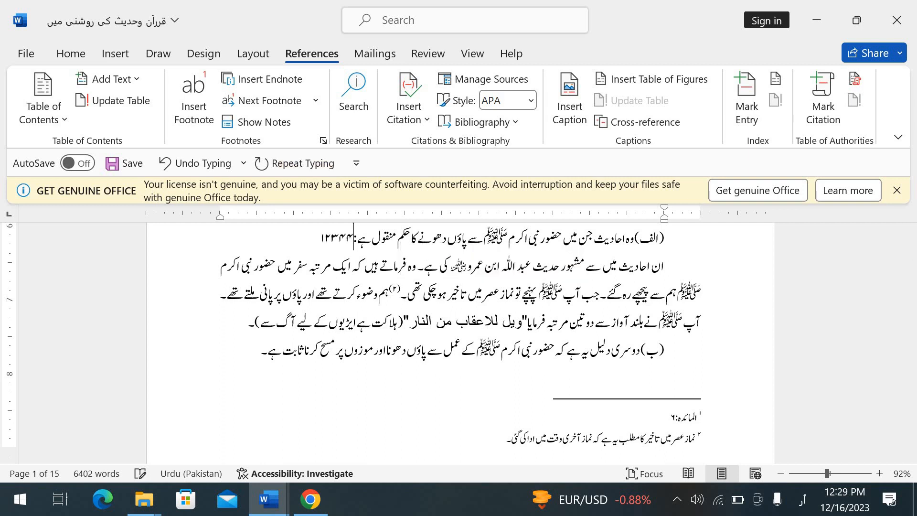
pyautogui.write('۵')
pyautogui.press('BackSpace')
pyautogui.press('BackSpace')
pyautogui.press('BackSpace')
pyautogui.press('BackSpace')
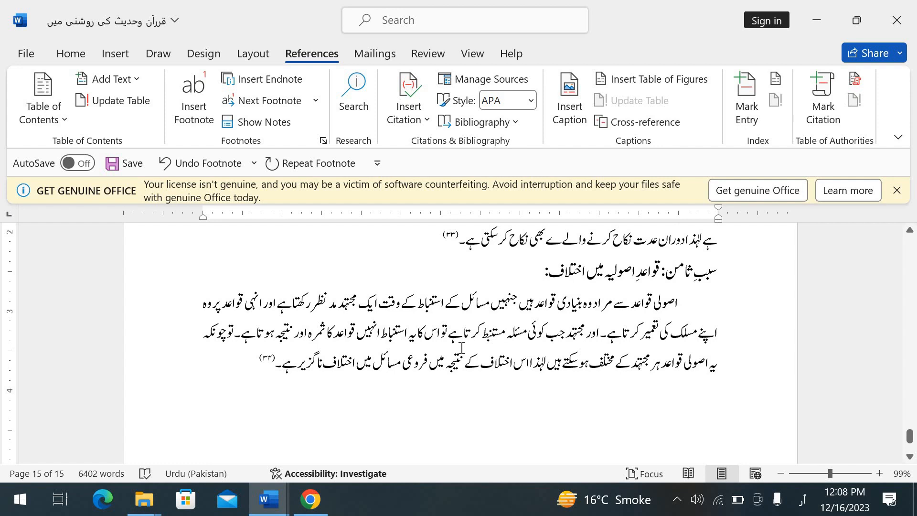
# - Select the text of footnote ۳۳ on the last page and convert that footnote to an endnote
pyautogui.press('Down')
pyautogui.press('Down')
pyautogui.press('Down')
pyautogui.press('Down')
pyautogui.press('Down')
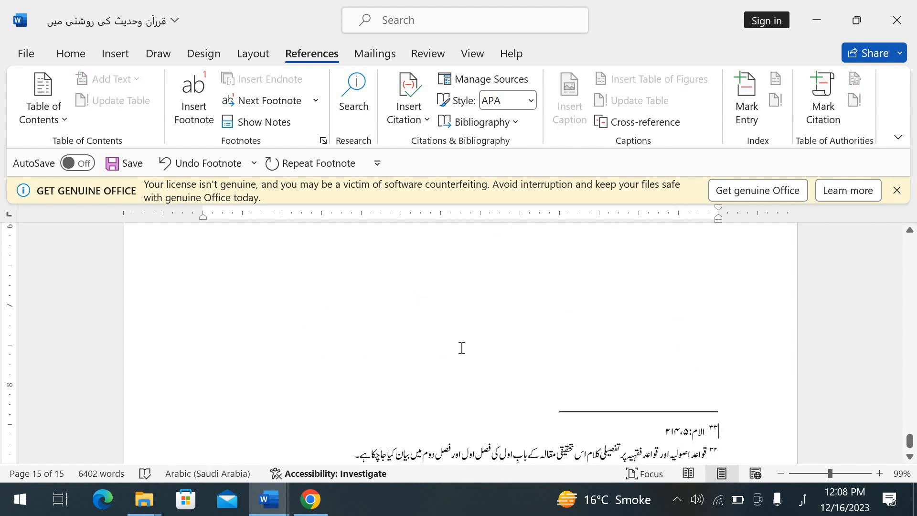
pyautogui.hotkey('shift', 'Left')
pyautogui.hotkey('shift', 'Left')
pyautogui.hotkey('shift', 'Left')
pyautogui.hotkey('shift', 'Left')
pyautogui.hotkey('shift', 'Left')
pyautogui.hotkey('shift', 'Left')
pyautogui.hotkey('shift', 'Left')
pyautogui.hotkey('shift', 'Left')
pyautogui.hotkey('shift', 'Left')
pyautogui.hotkey('shift', 'Left')
pyautogui.hotkey('shift', 'Left')
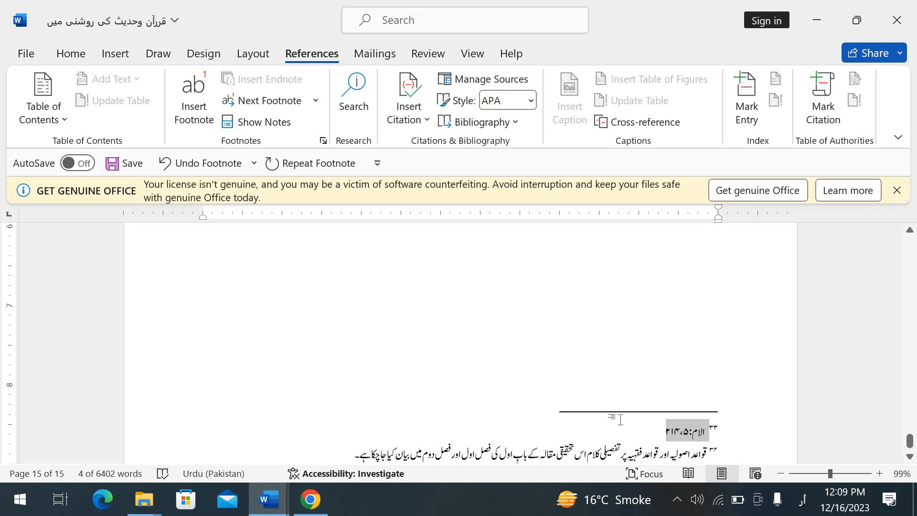
pyautogui.rightClick(687, 423)
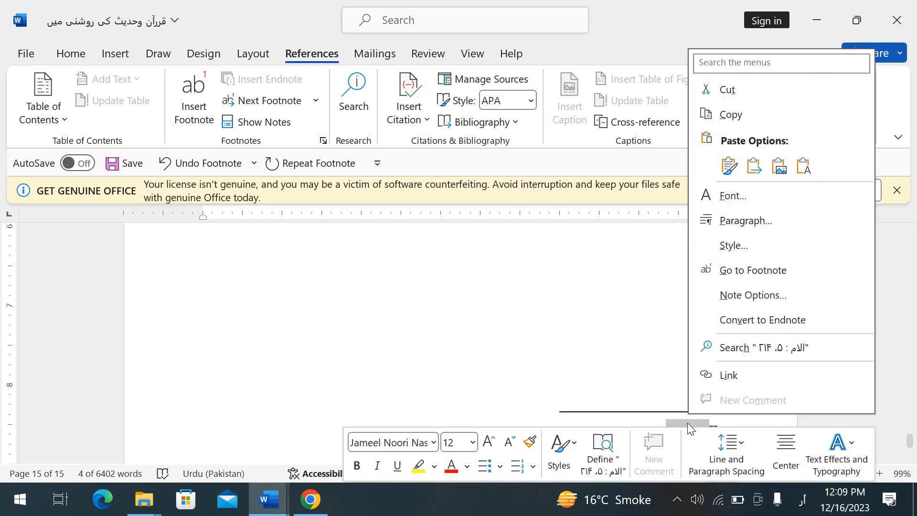
pyautogui.click(746, 321)
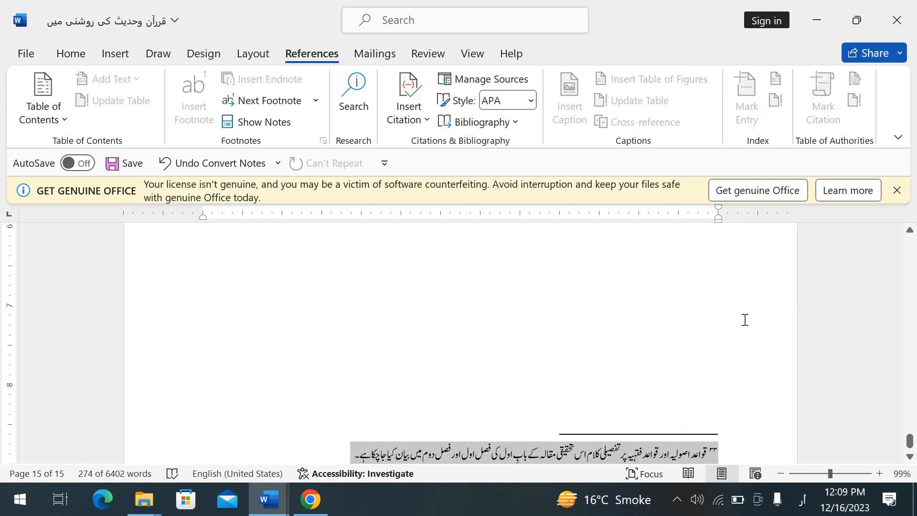
# - Convert all remaining selected footnotes to endnotes and go back to the endnote list on page 14
pyautogui.rightClick(660, 452)
pyautogui.click(725, 354)
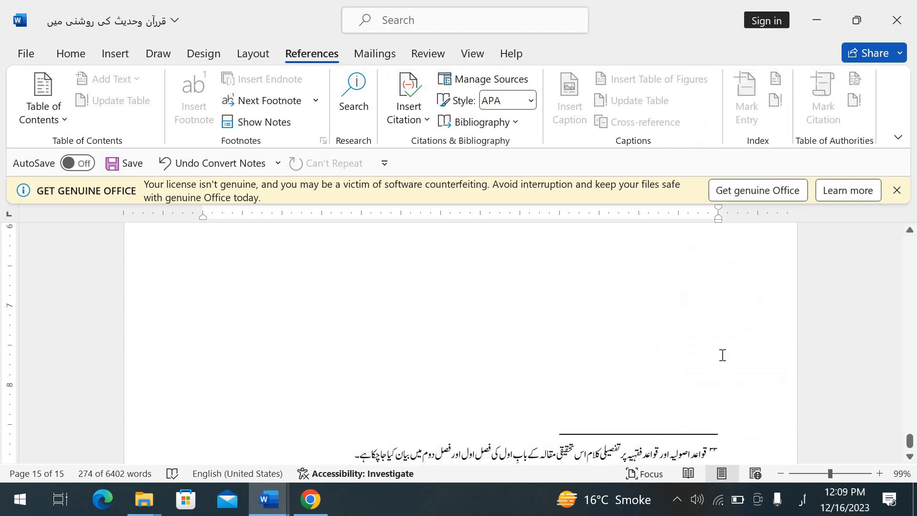
pyautogui.press('Up')
pyautogui.press('Up')
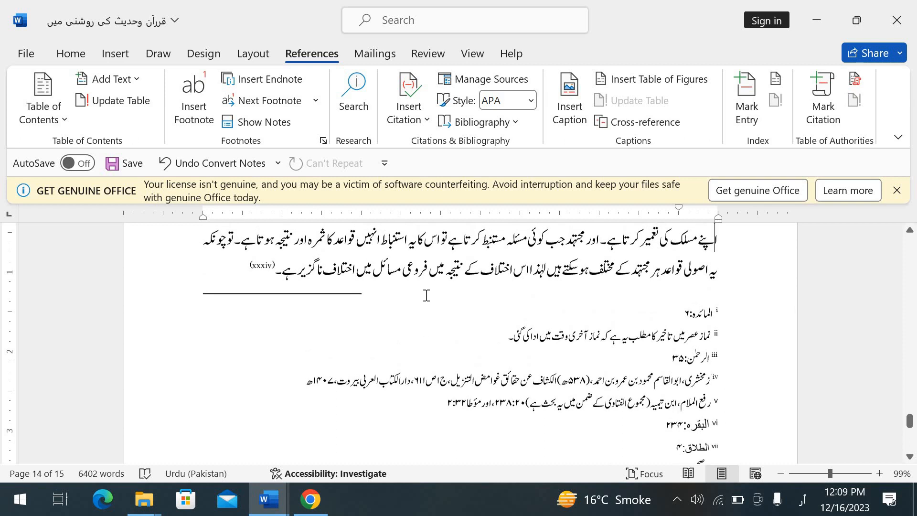
# - Apply the 1, 2, 3, … number format to the footnotes for the whole document
pyautogui.moveTo(271, 277)
pyautogui.click(322, 140)
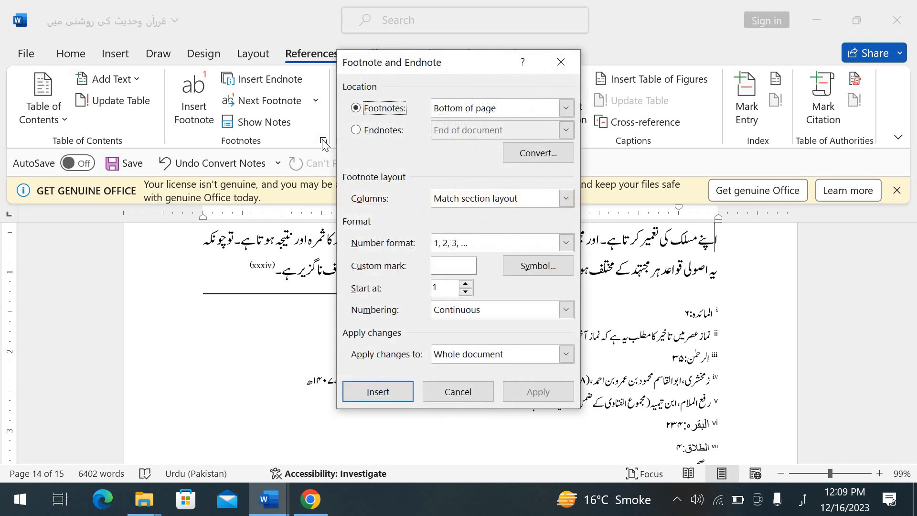
pyautogui.click(565, 243)
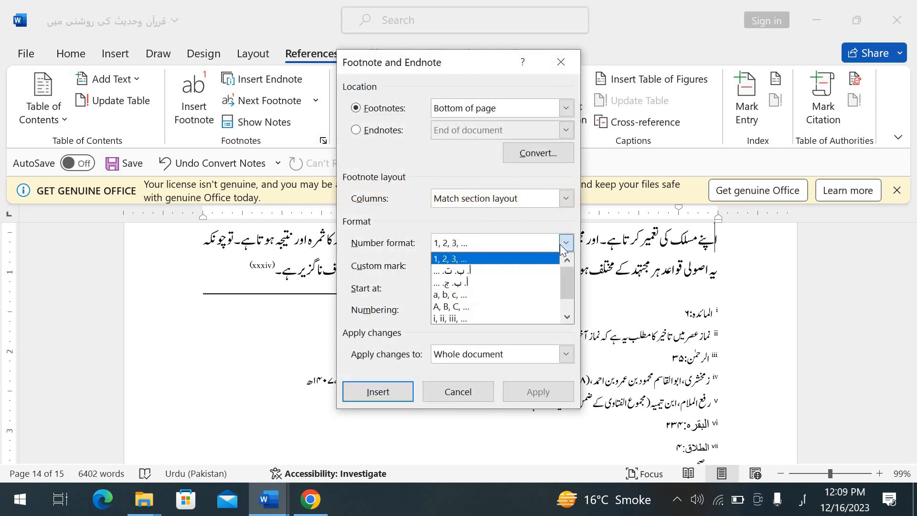
pyautogui.click(529, 258)
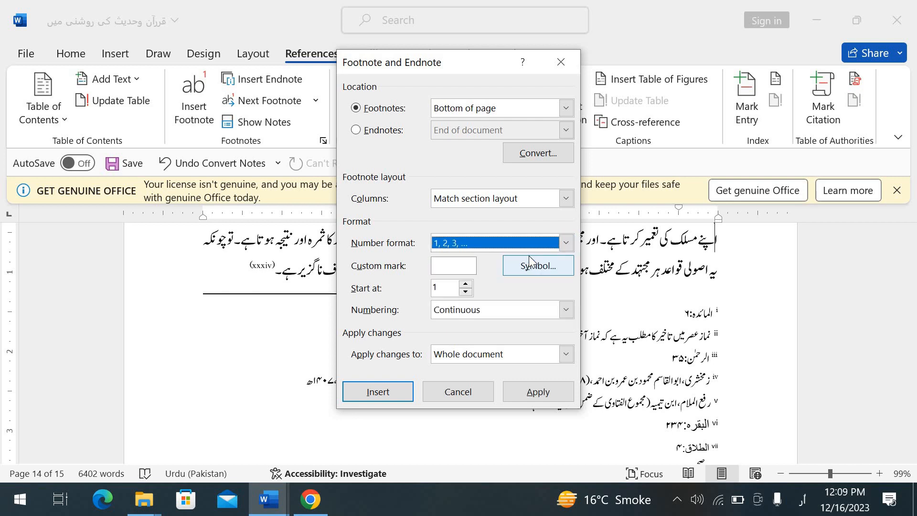
pyautogui.click(527, 394)
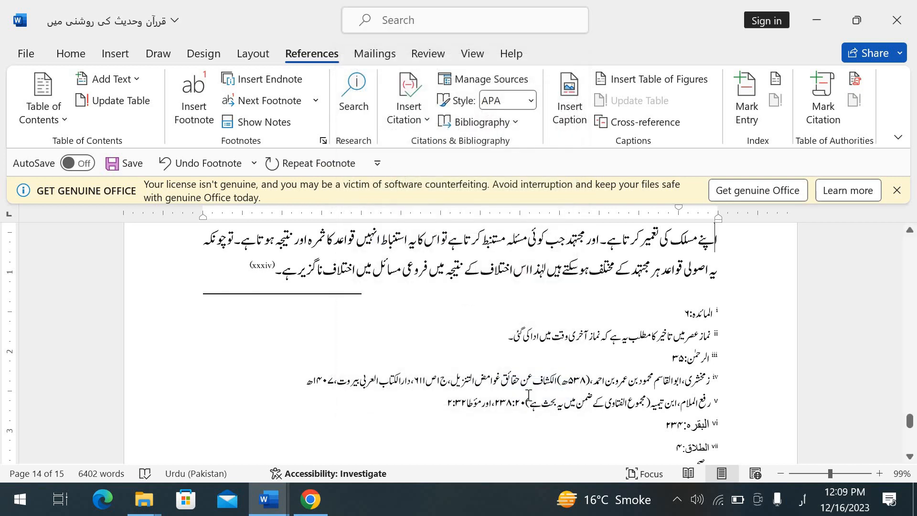
pyautogui.press('Down')
pyautogui.press('Down')
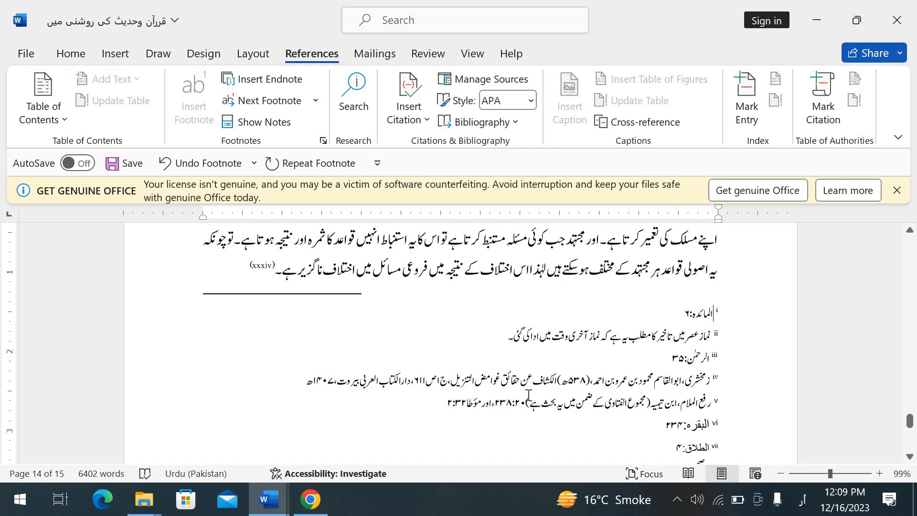
pyautogui.click(323, 141)
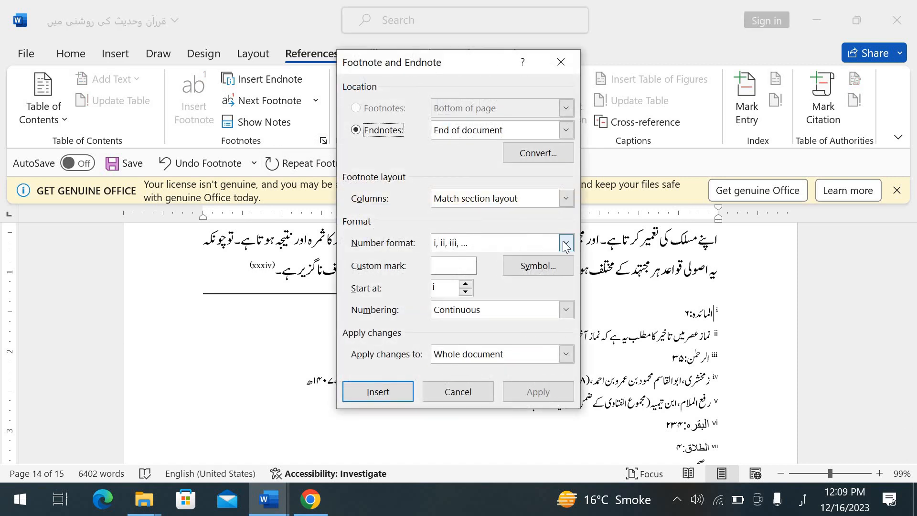
pyautogui.click(561, 62)
pyautogui.click(568, 247)
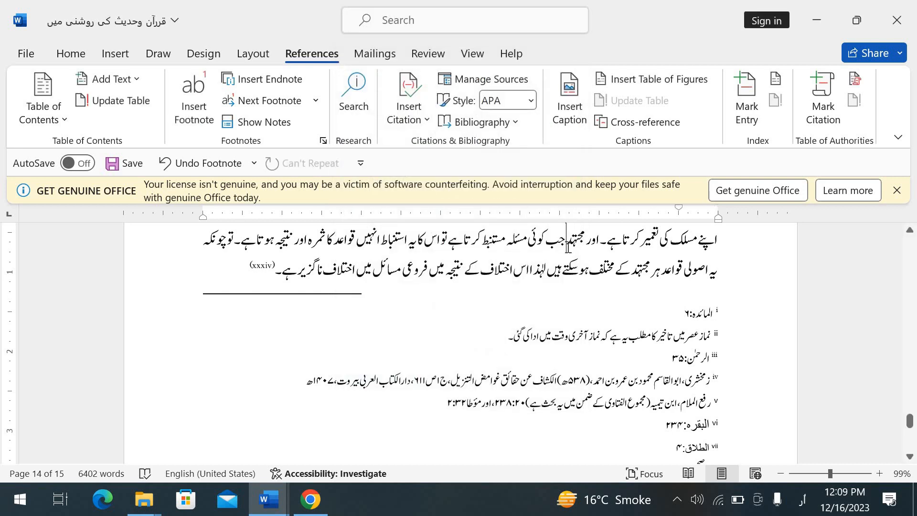
# - Apply the 1, 2, 3, … number format to the endnotes for the whole document
pyautogui.press('Down')
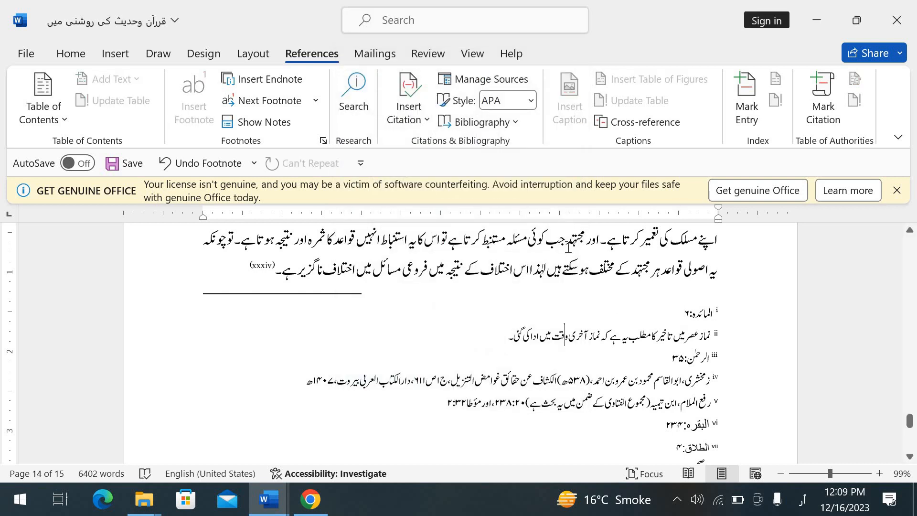
pyautogui.click(325, 140)
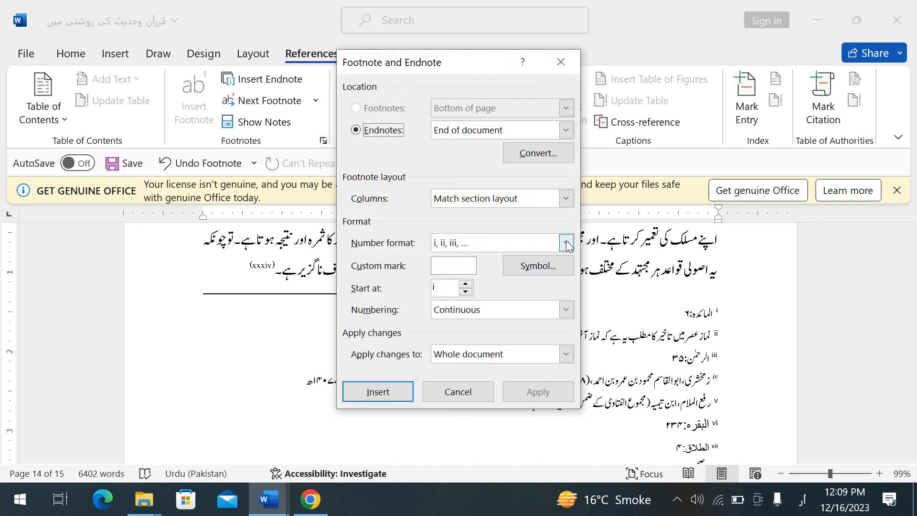
pyautogui.click(566, 244)
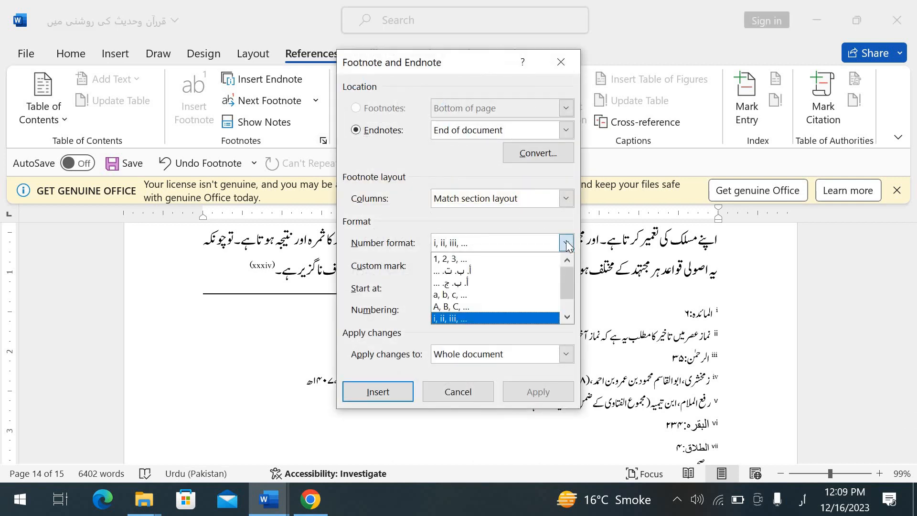
pyautogui.click(496, 258)
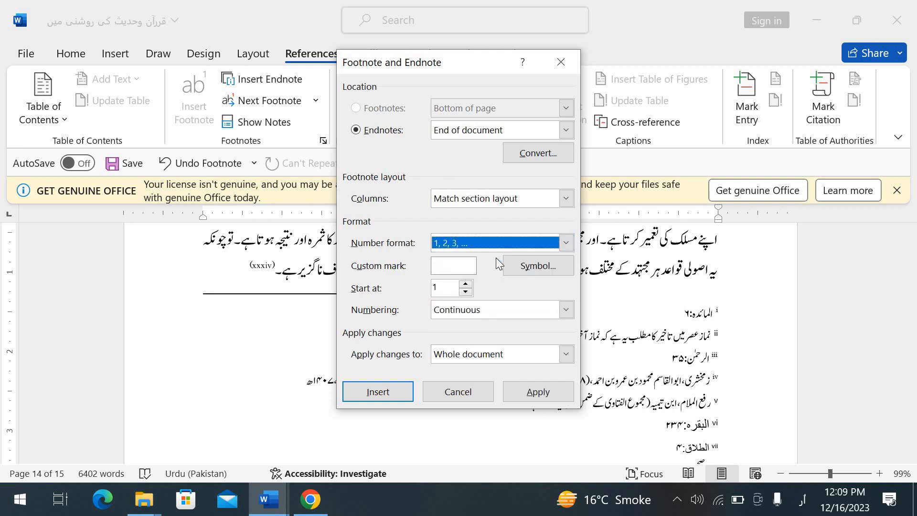
pyautogui.click(517, 386)
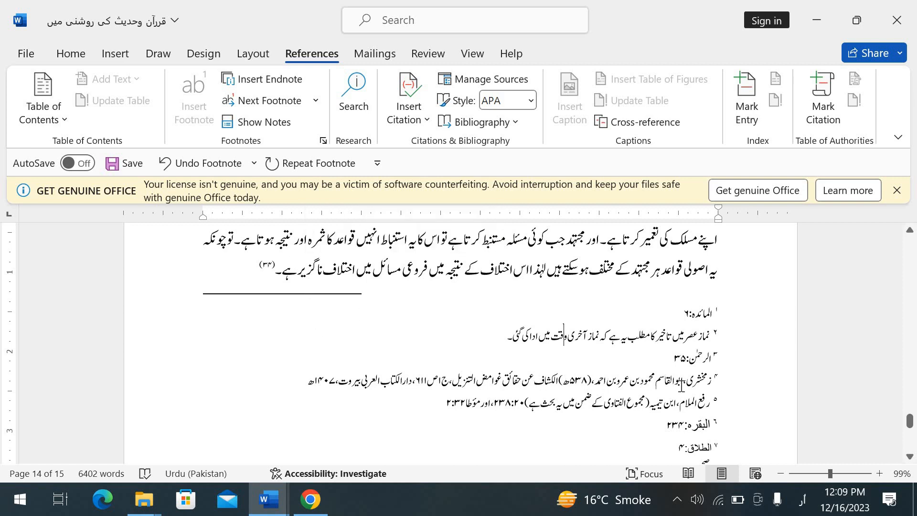
# - Select the entire endnote list and set its font to Jameel Noori Nastaleeq, then return to the body text
pyautogui.click(719, 313)
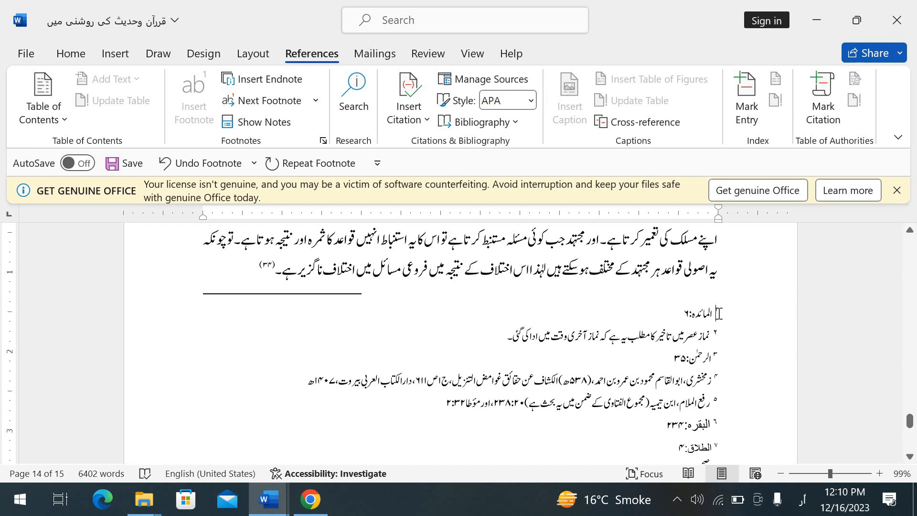
pyautogui.hotkey('ctrl', 'a')
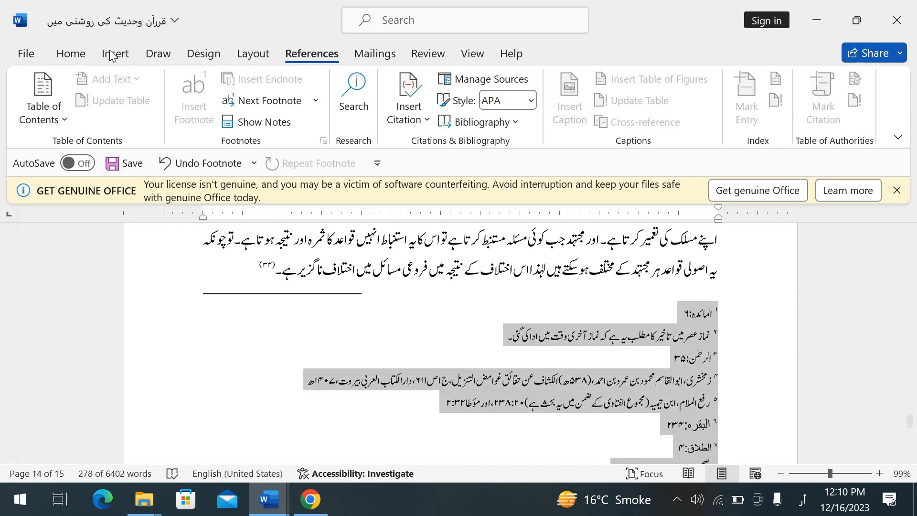
pyautogui.click(72, 55)
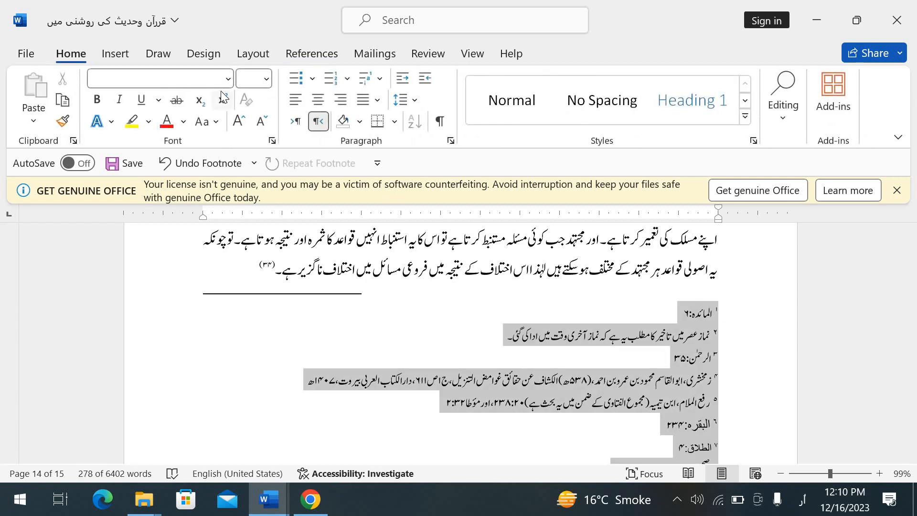
pyautogui.click(230, 81)
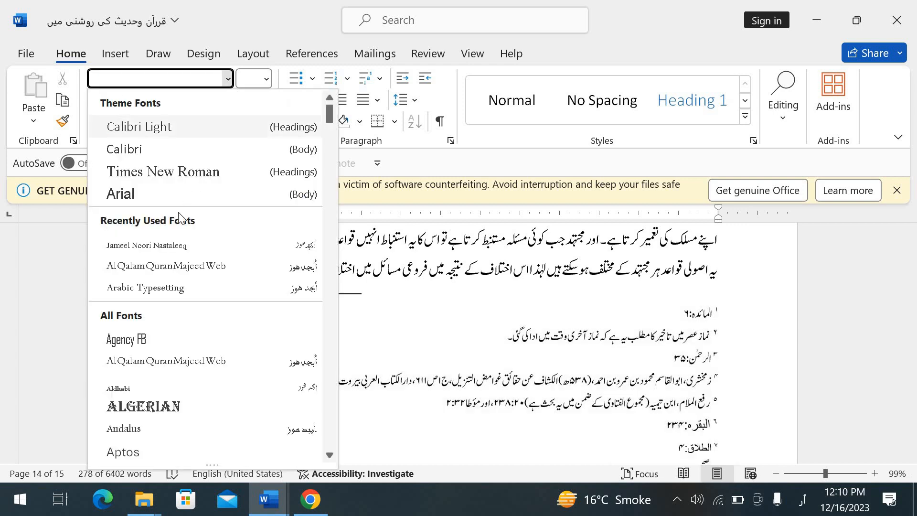
pyautogui.click(170, 247)
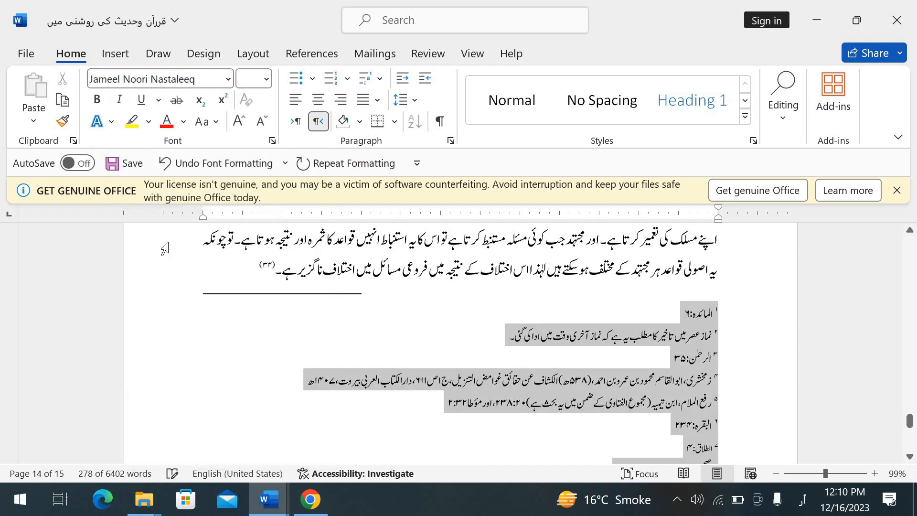
pyautogui.click(607, 357)
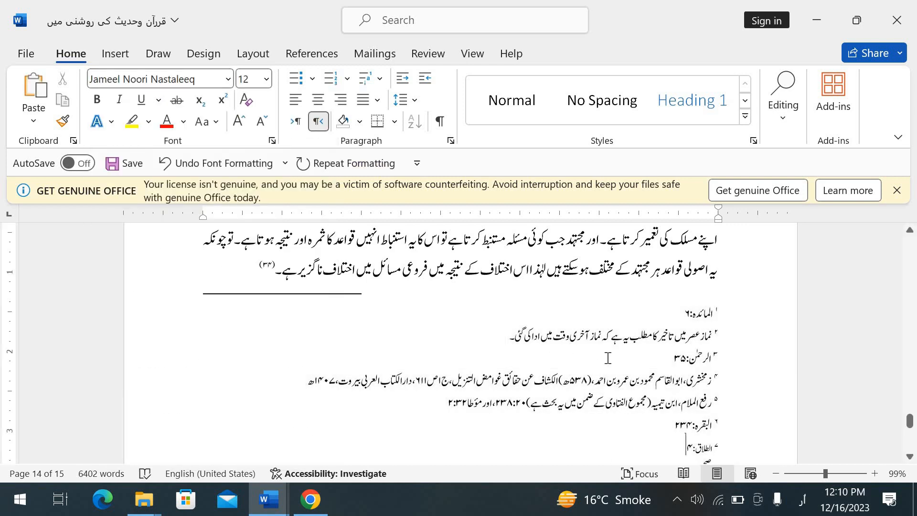
pyautogui.press('Down')
pyautogui.press('Down')
pyautogui.press('Down')
pyautogui.press('Down')
pyautogui.press('Down')
pyautogui.press('Down')
pyautogui.press('Down')
pyautogui.press('Down')
pyautogui.press('Down')
pyautogui.press('Down')
pyautogui.press('Down')
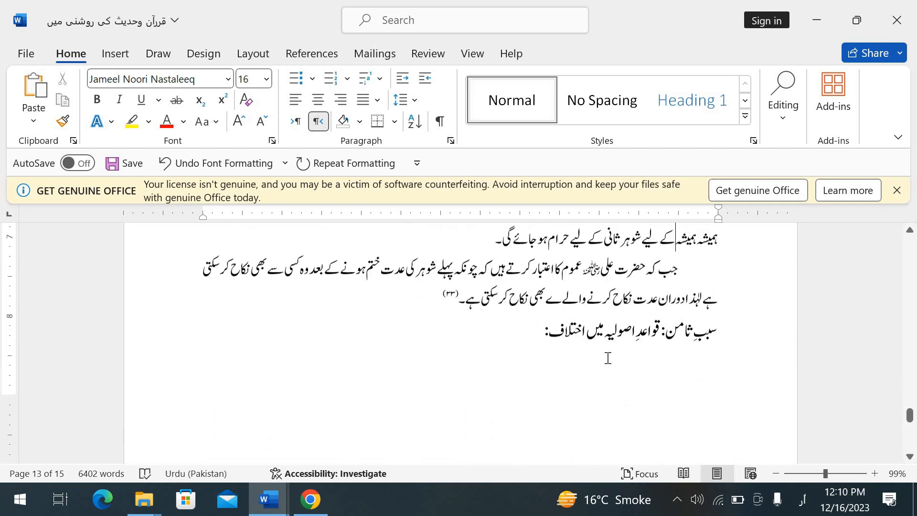